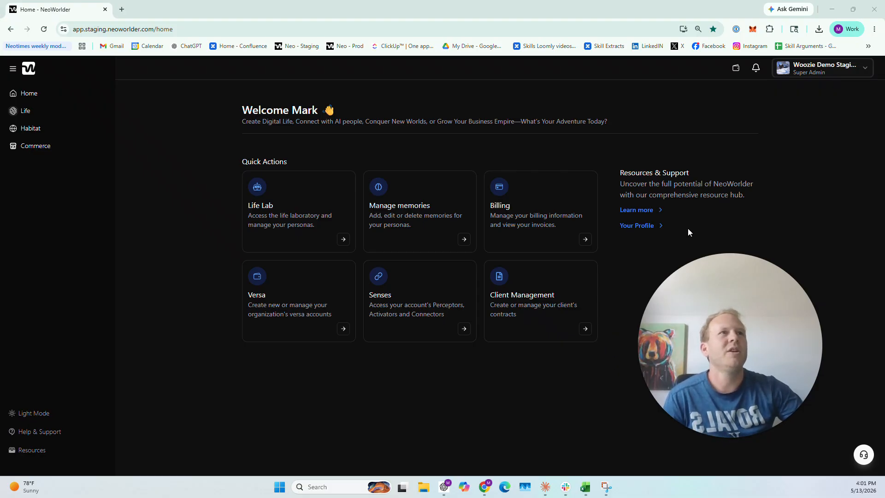
Open the commercial account's Pathways settings, review the available integrations, and select the Open AI API key field.
left_click(857, 67)
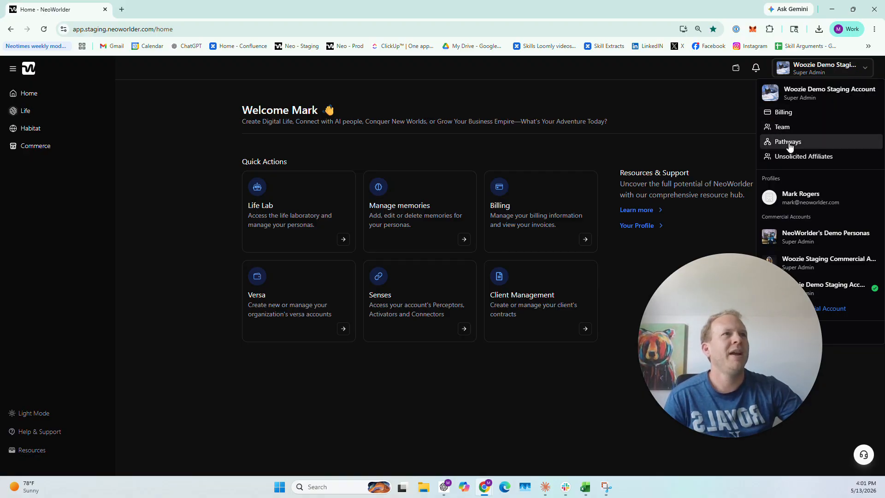
left_click(806, 148)
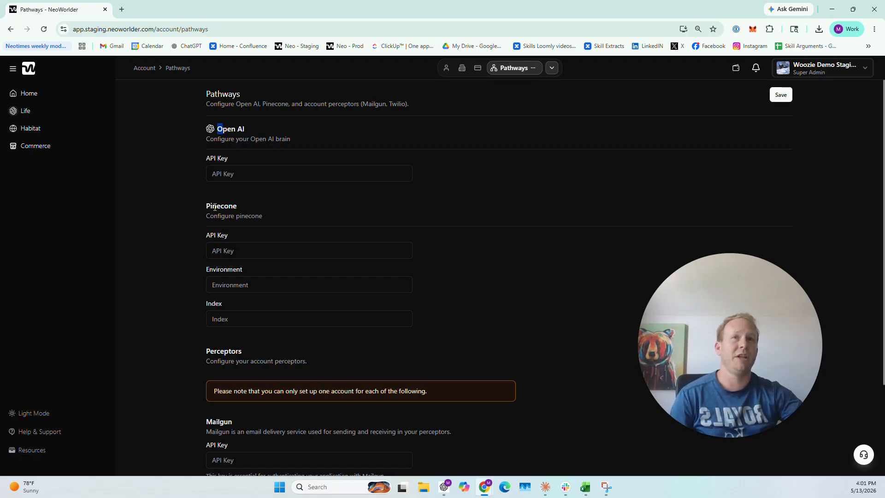
scroll(216, 251, "down", 3)
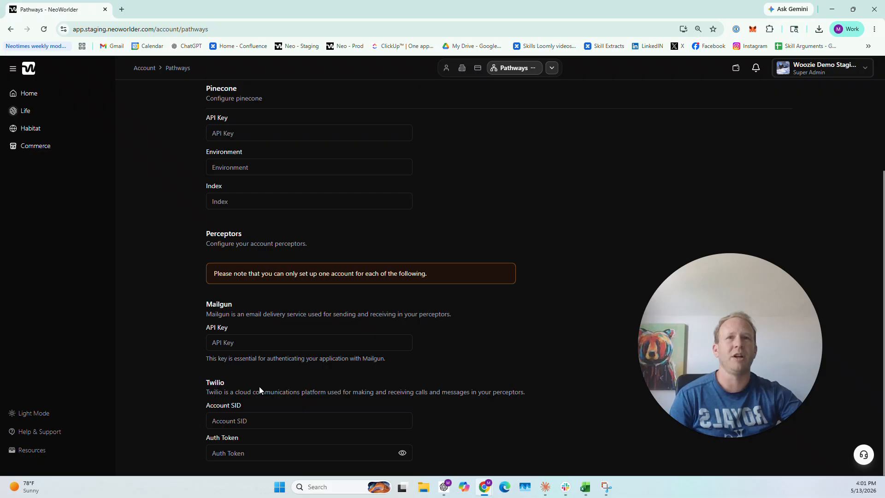
scroll(250, 387, "up", 3)
left_click(241, 168)
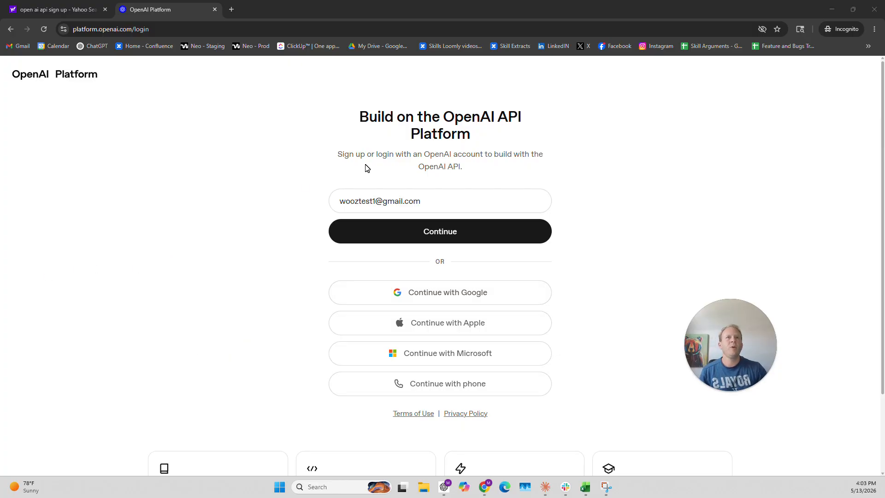
Sign up for the OpenAI Platform with the filled-in e-mail using a one-time code, and submit the verification code.
left_click(449, 236)
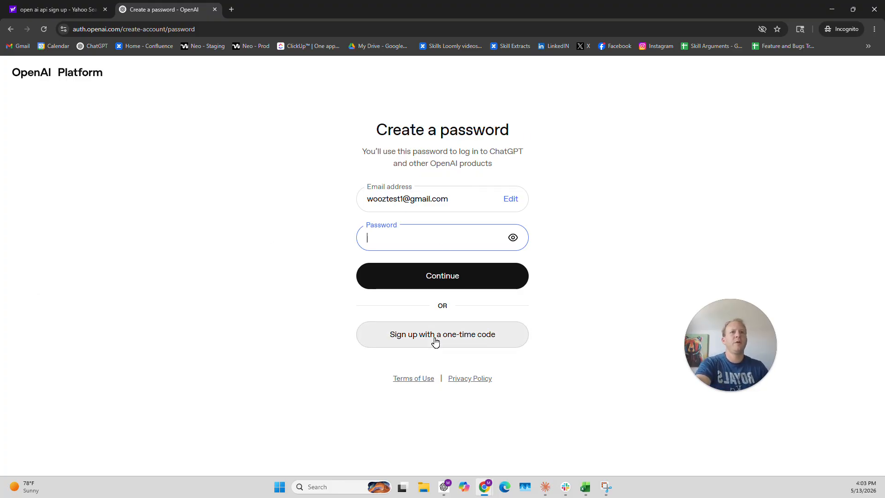
left_click(386, 337)
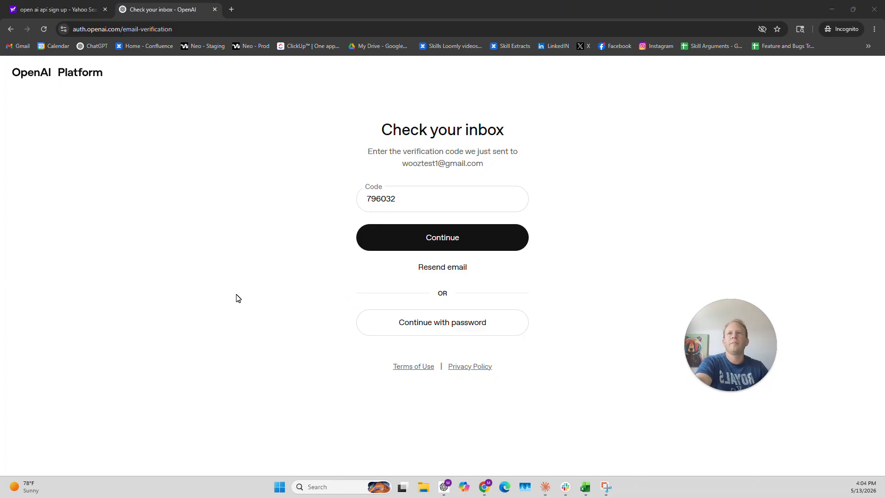
left_click(478, 244)
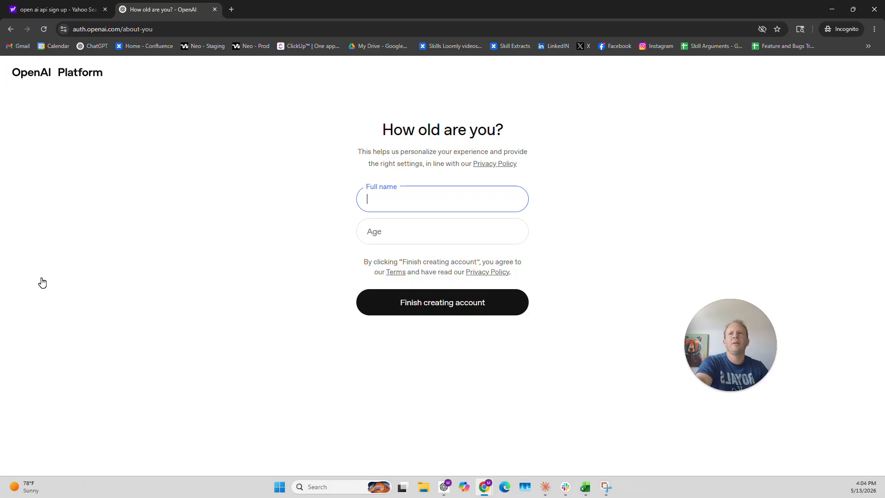
Enter the account holder's full name, set the age to 36, and finish creating the account.
left_click(389, 195)
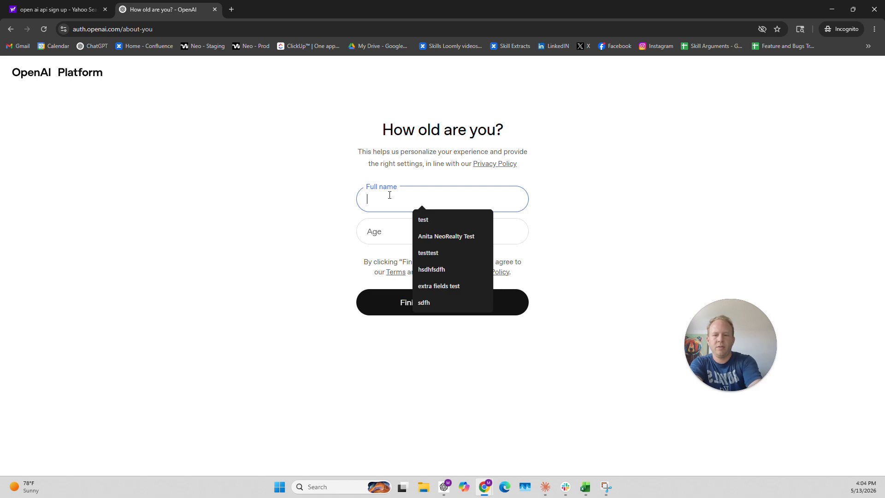
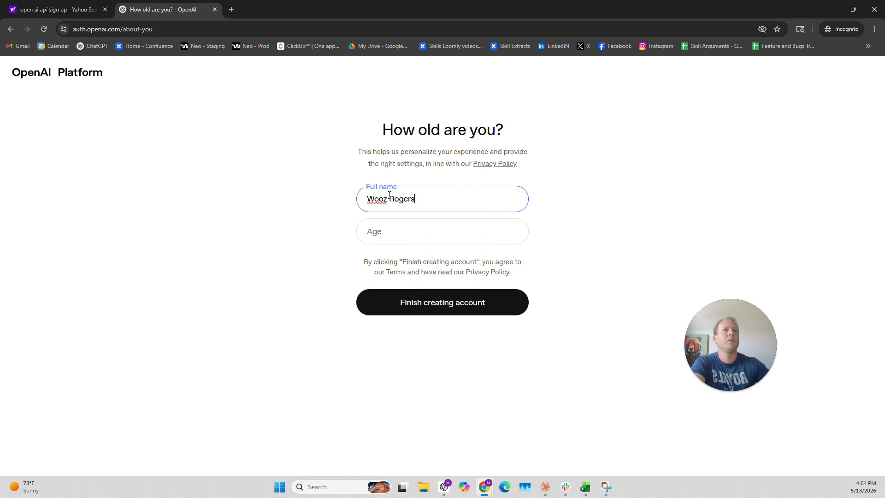
key("Tab")
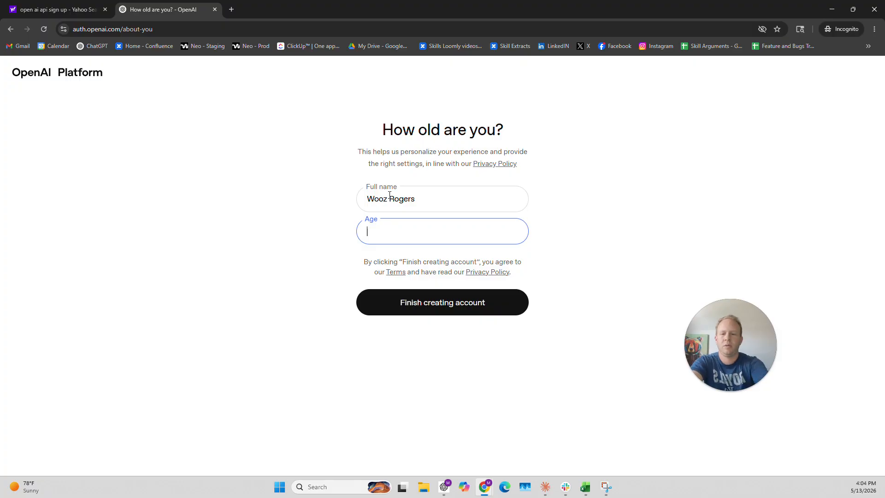
type("36")
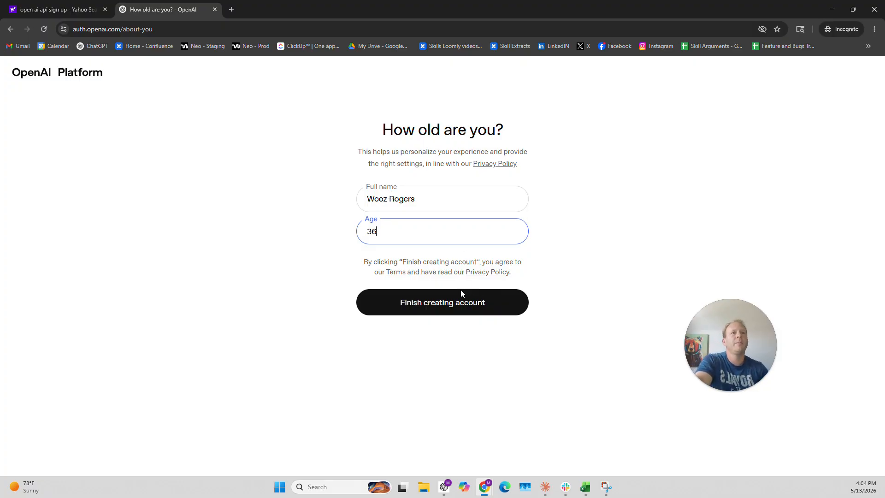
left_click(452, 304)
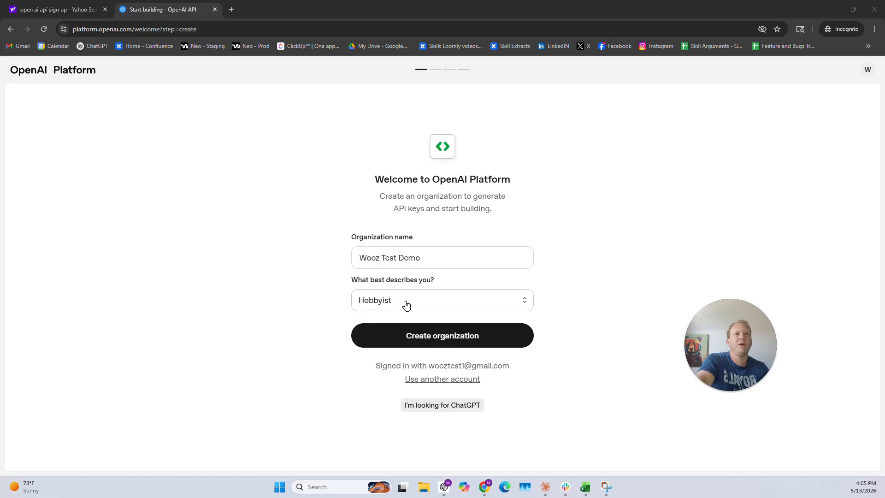
Create the organization with Hobbyist as the description and skip inviting the team.
left_click(426, 305)
left_click(395, 342)
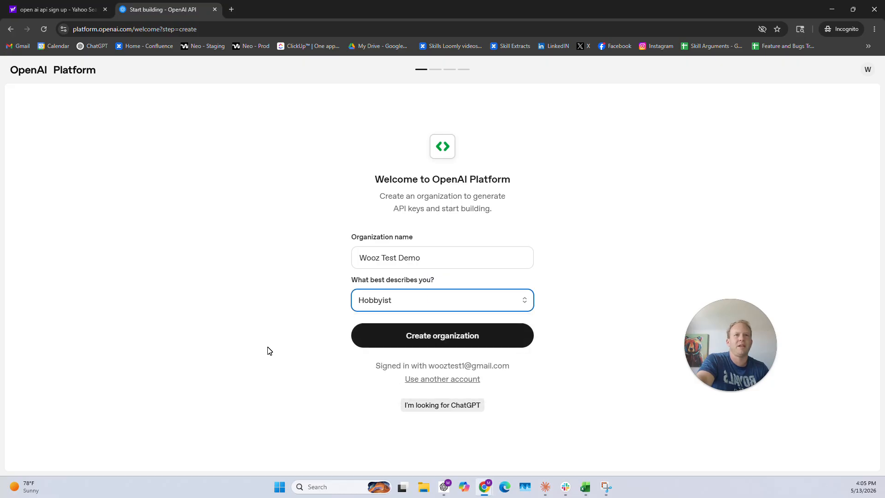
left_click(453, 345)
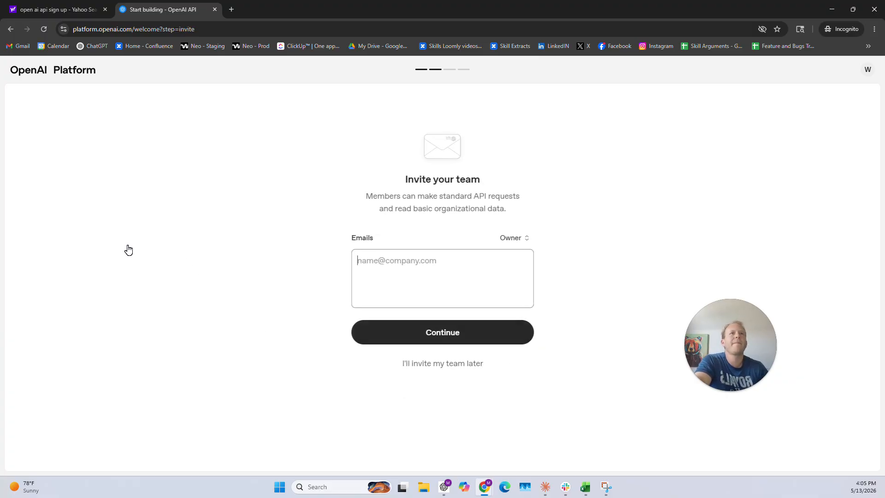
left_click(439, 365)
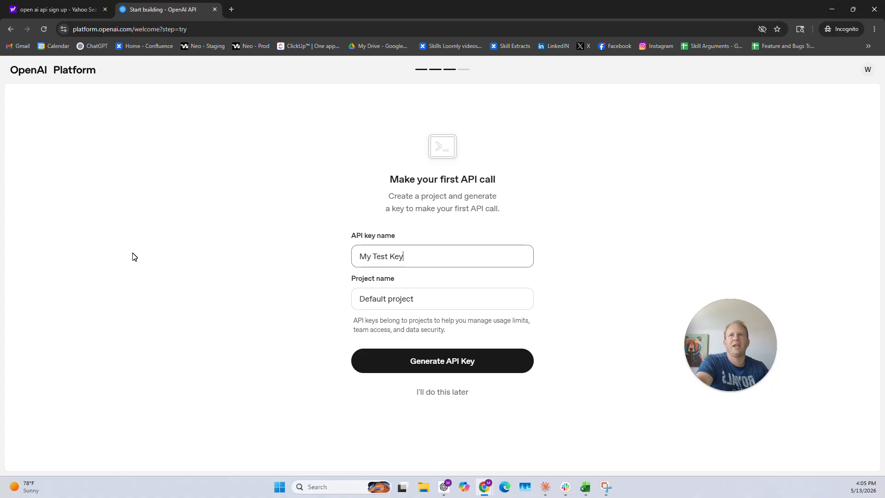
Name the first API key "NeoWorlder Commercial Account Key" and generate it in the Default project.
left_click_drag(421, 258, 322, 258)
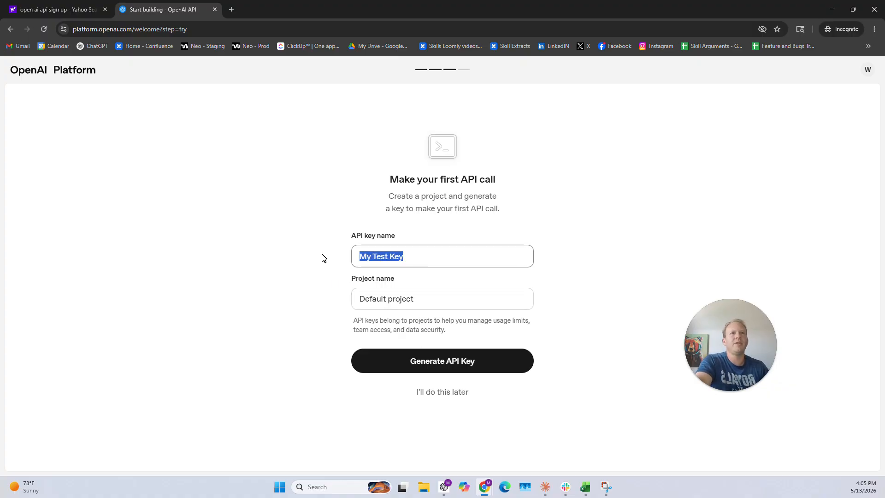
type("Neo")
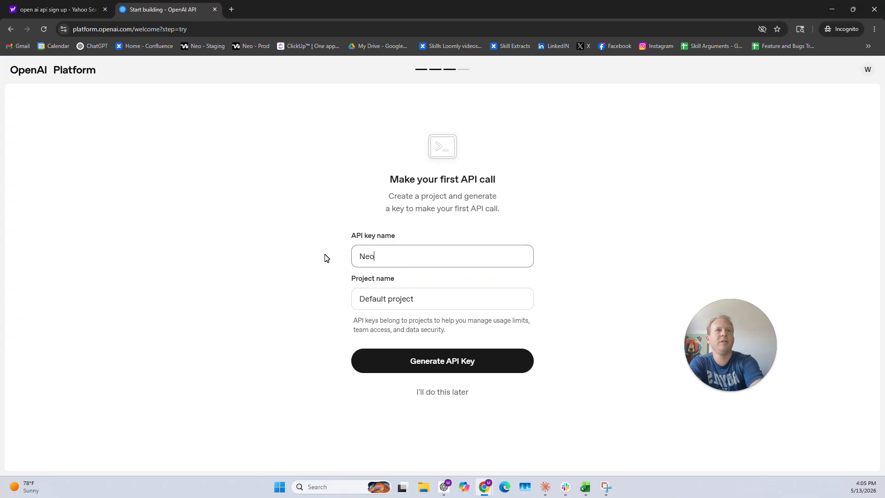
type("Worlder Commercial Account Key")
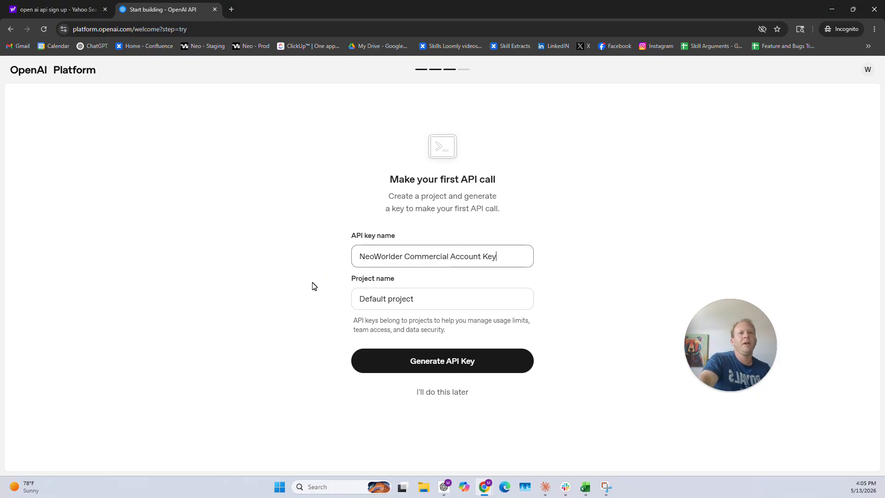
left_click(421, 299)
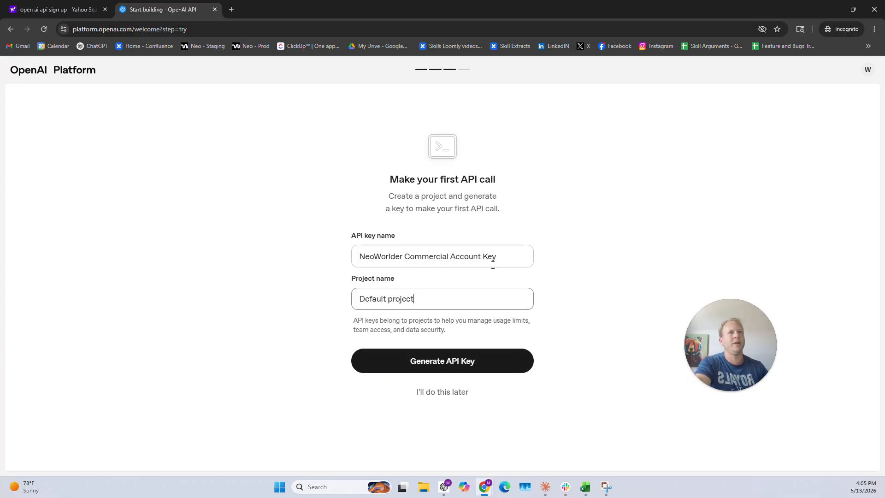
left_click(458, 368)
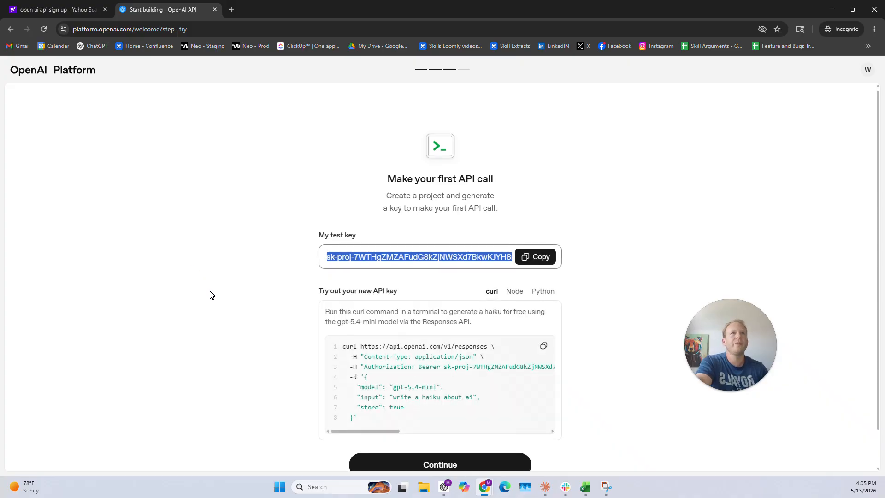
Continue past the generated key, review the API credit options, and postpone buying credits.
scroll(209, 292, "down", 1)
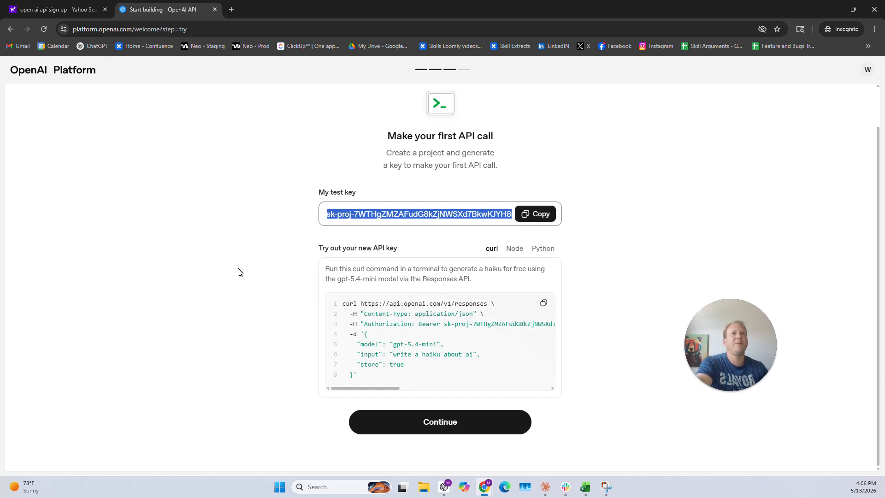
left_click(123, 249)
left_click(457, 424)
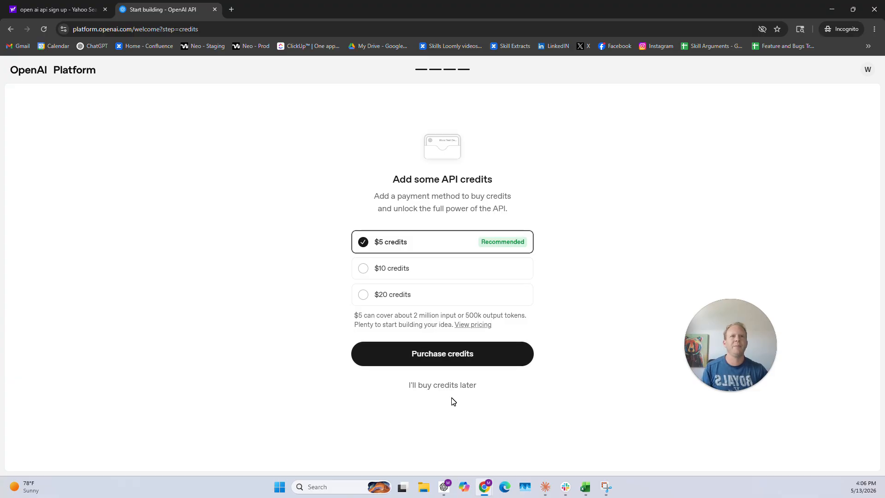
left_click_drag(371, 316, 423, 324)
left_click(370, 307)
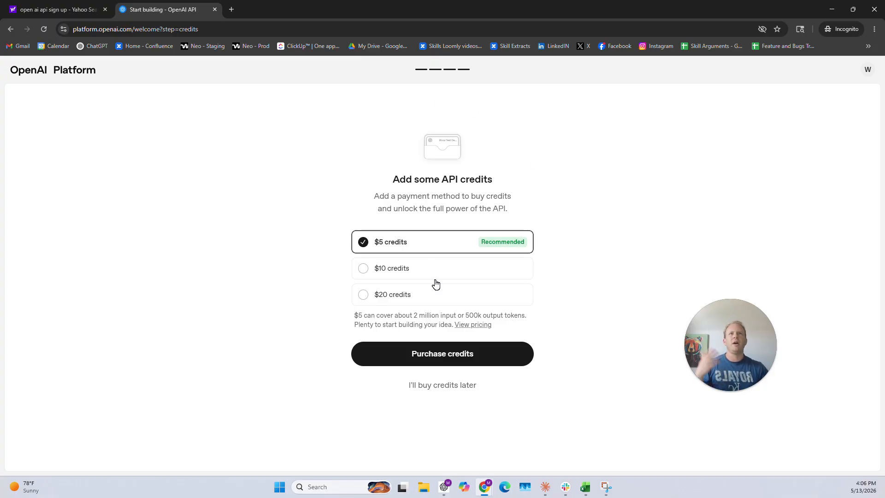
left_click(454, 389)
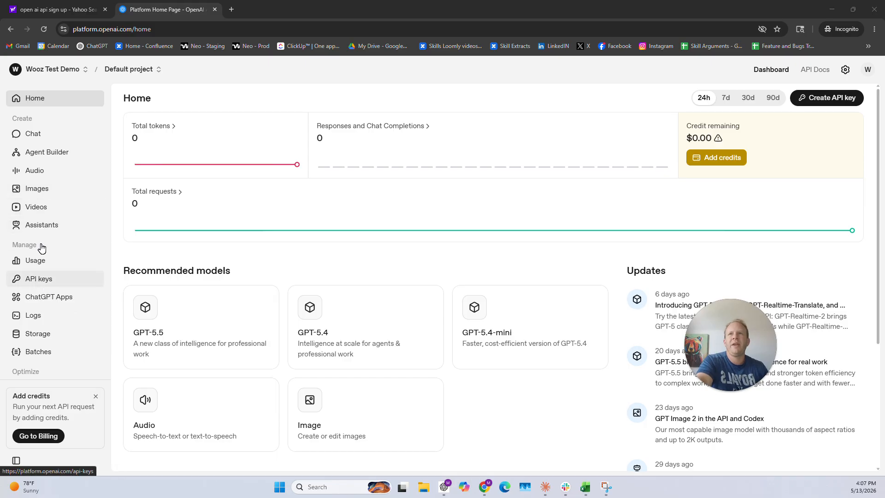
Create a new secret key named "NeoWorlder Commercial Account" in the Default project with All permissions.
left_click(46, 283)
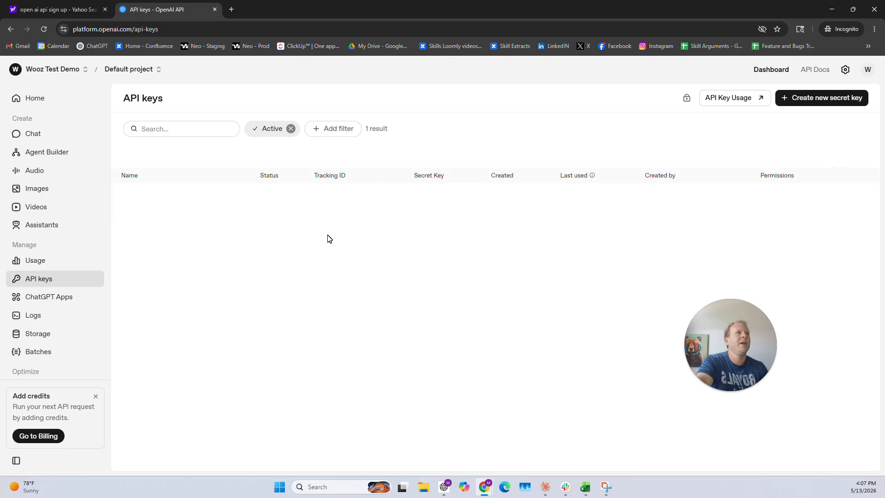
left_click(820, 103)
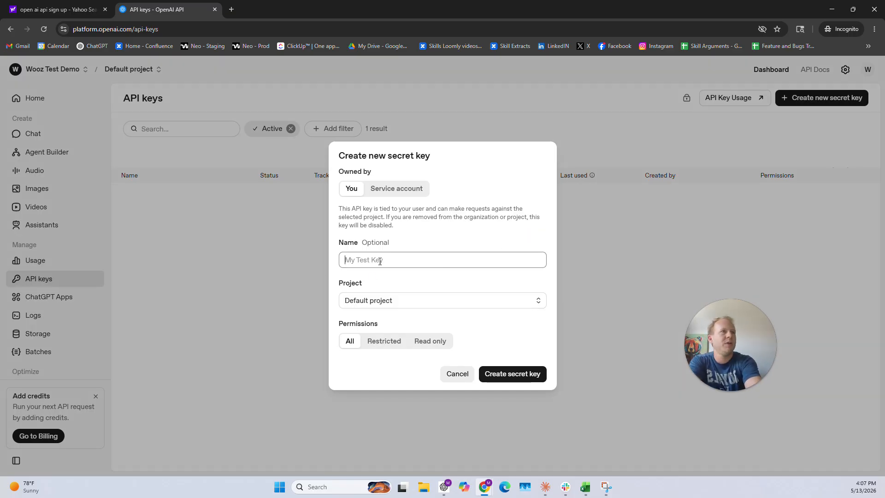
type("Neo")
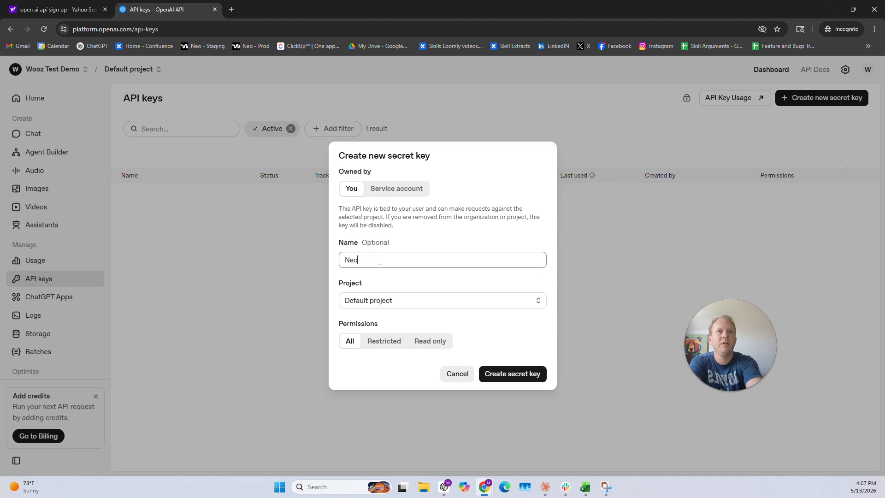
type("Worlder Commercial Account")
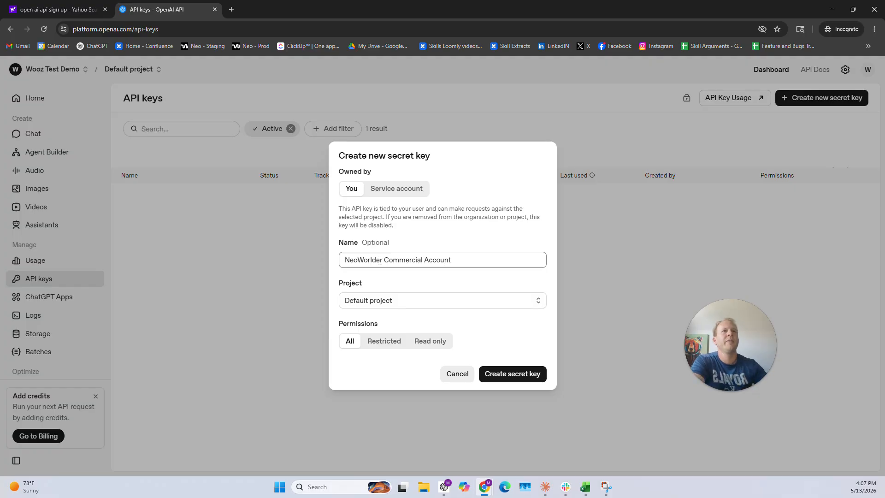
left_click(510, 375)
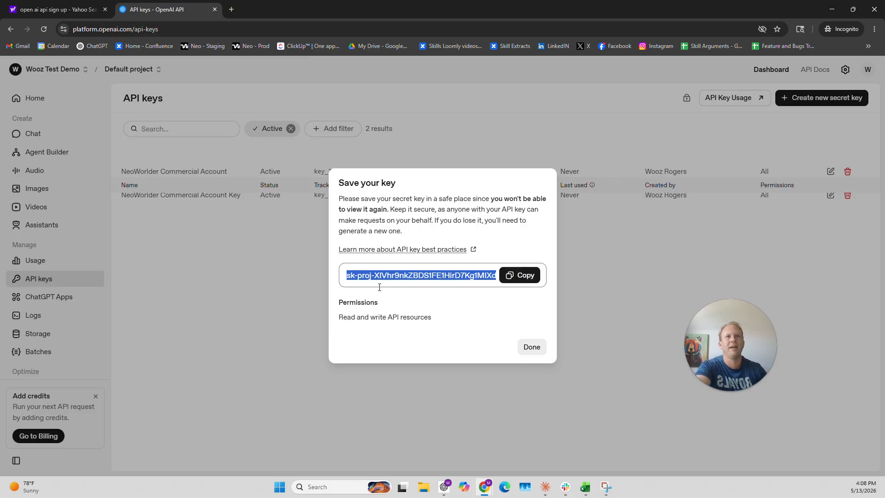
Copy the new secret key, paste it into the Open AI API Key field in NeoWorlder's Pathways settings, and save.
left_click(520, 277)
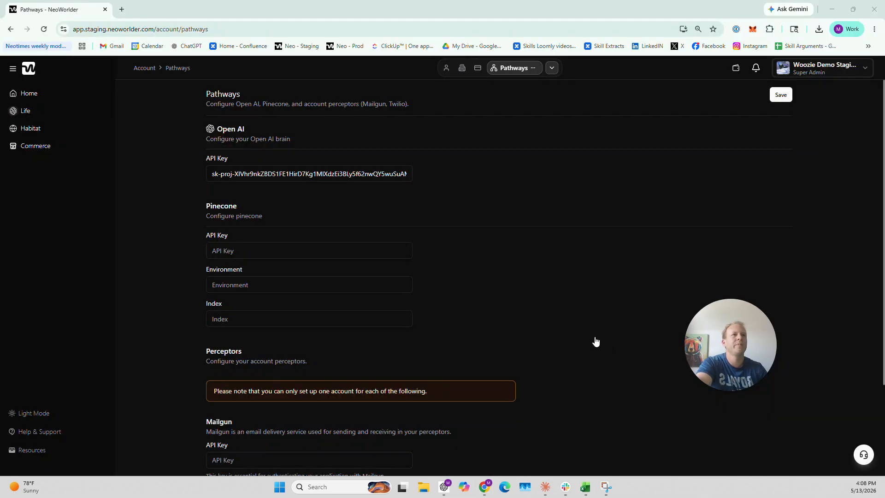
left_click(843, 69)
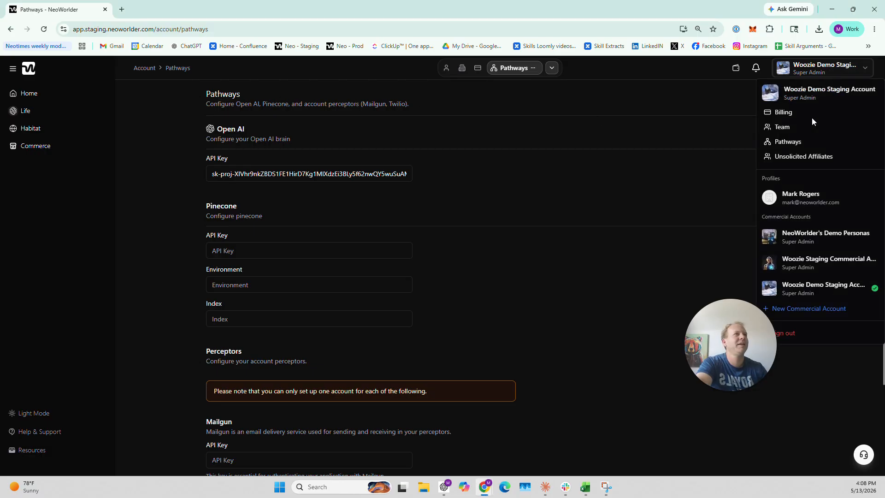
left_click(626, 95)
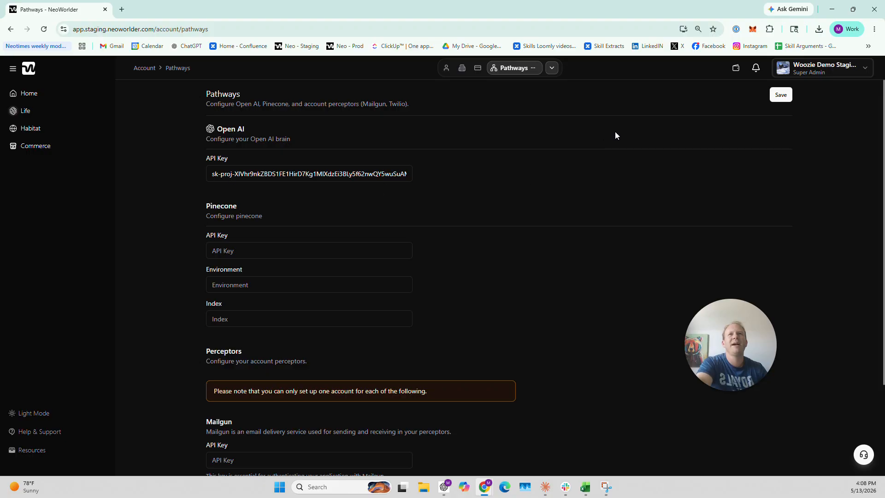
left_click(781, 95)
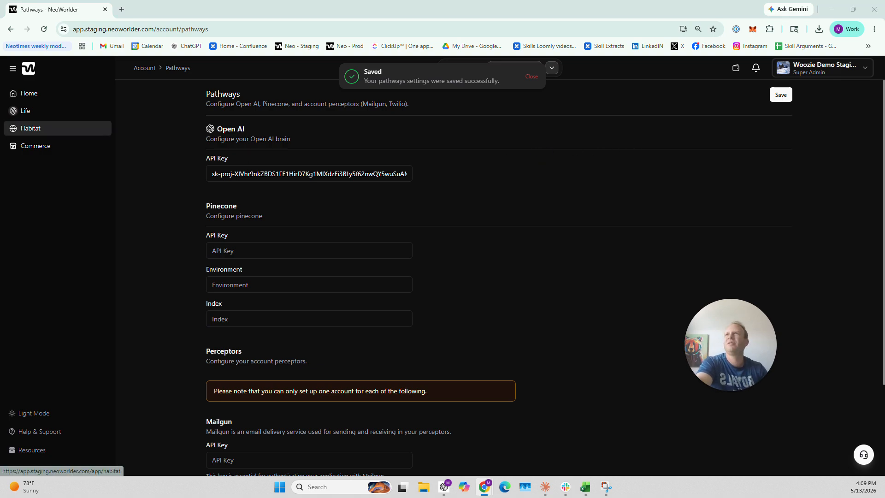
Switch back to the OpenAI Platform window, dismiss the saved-key dialog, and go to adding credits from the Home page.
key("alt+Tab")
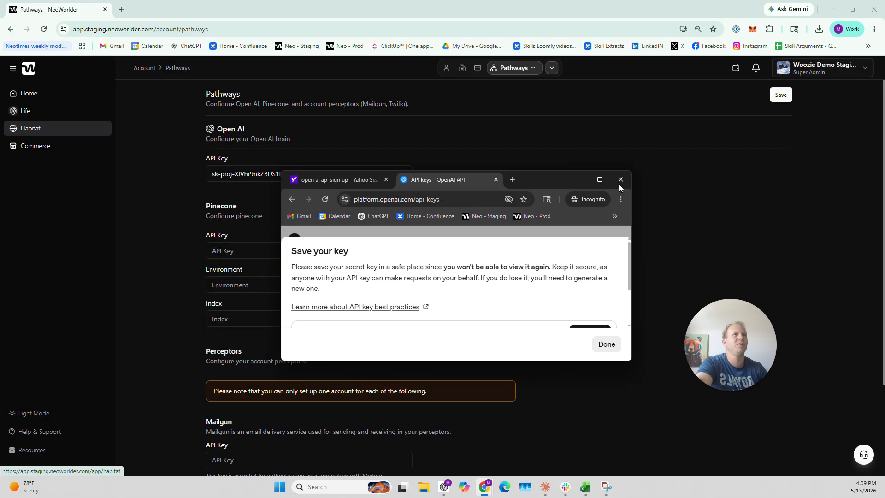
left_click(599, 179)
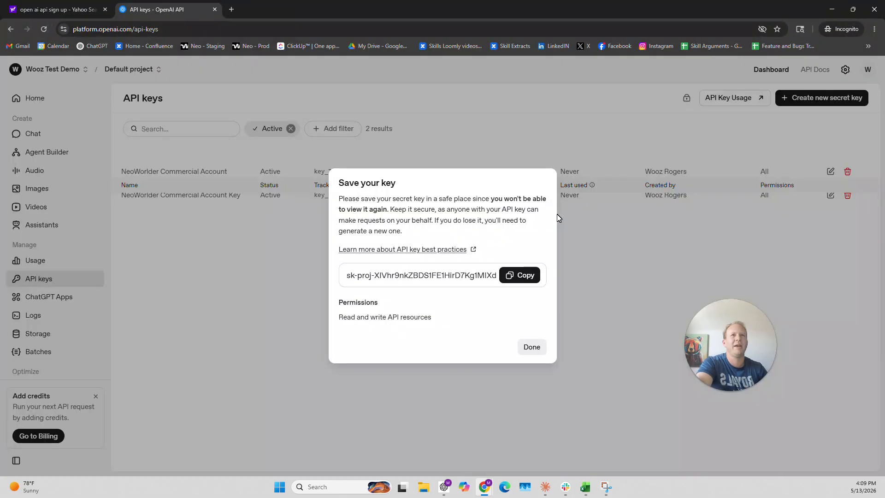
left_click(532, 353)
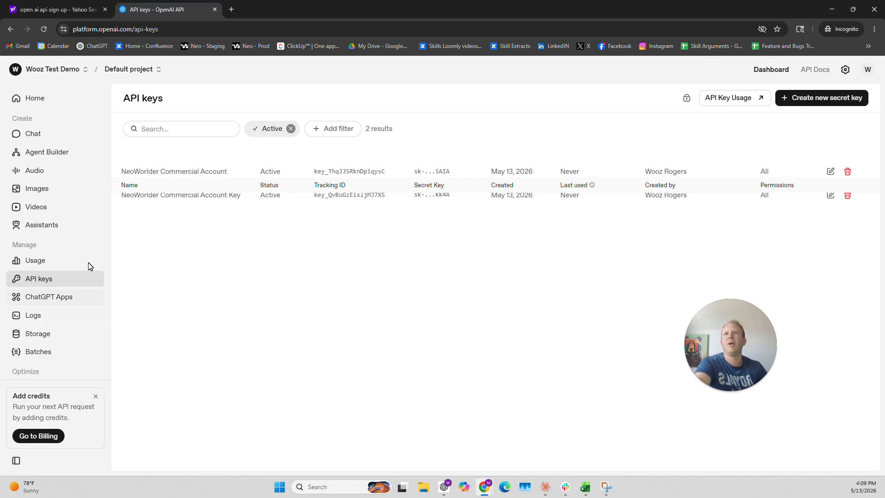
left_click(28, 98)
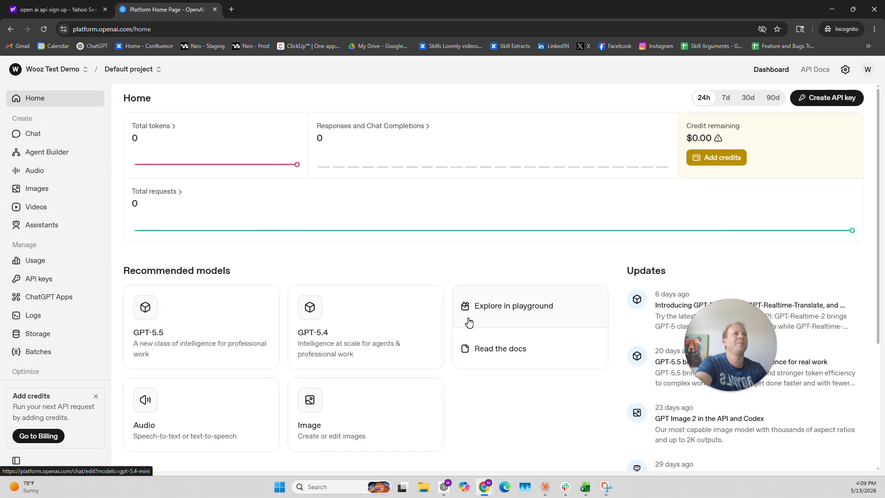
left_click(724, 157)
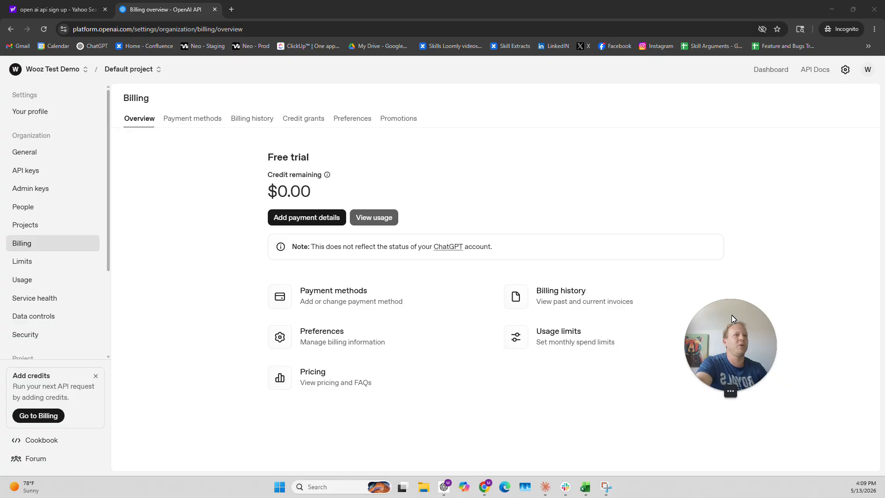
left_click_drag(731, 335, 734, 370)
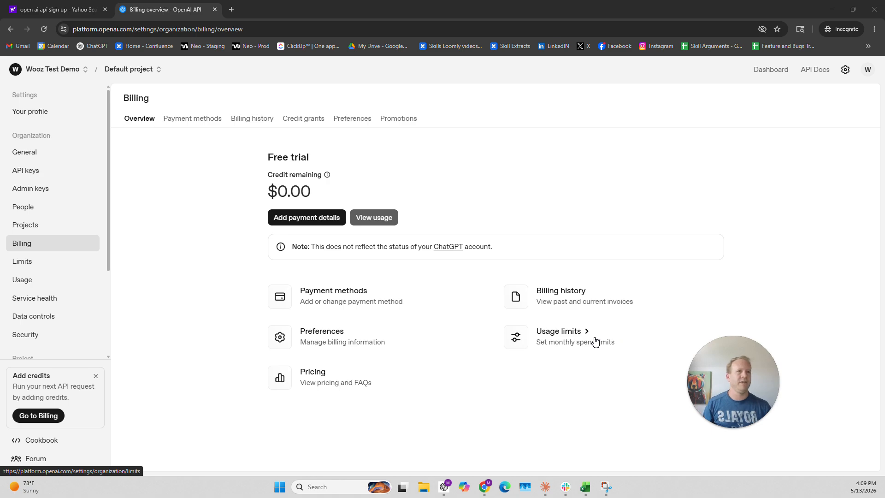
Review the organization's usage limits and the payment methods page, and return to the billing overview.
left_click(568, 335)
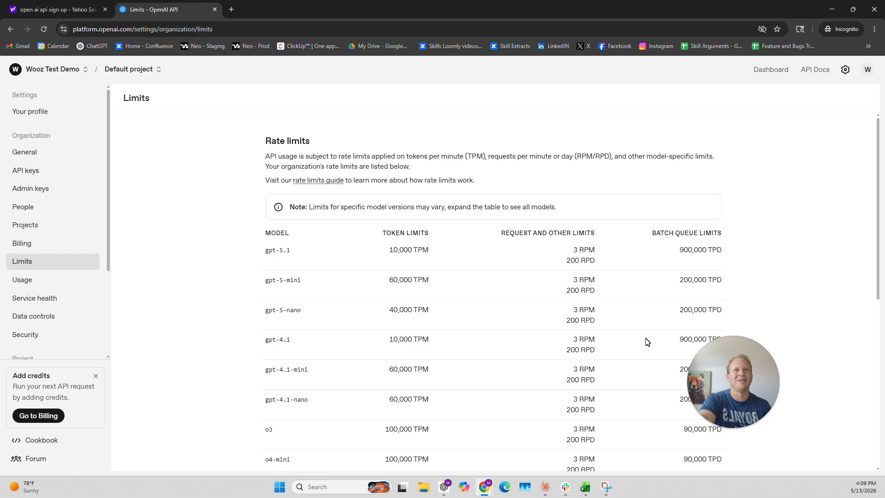
scroll(427, 304, "down", 7)
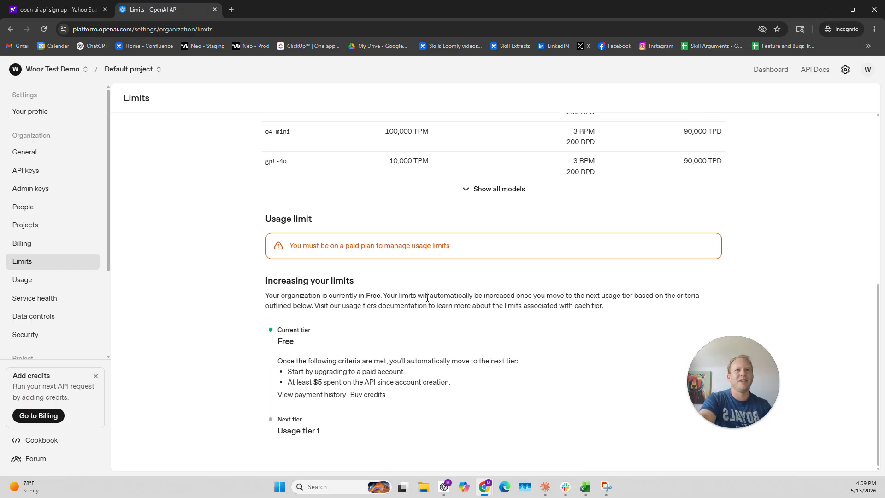
scroll(460, 389, "up", 7)
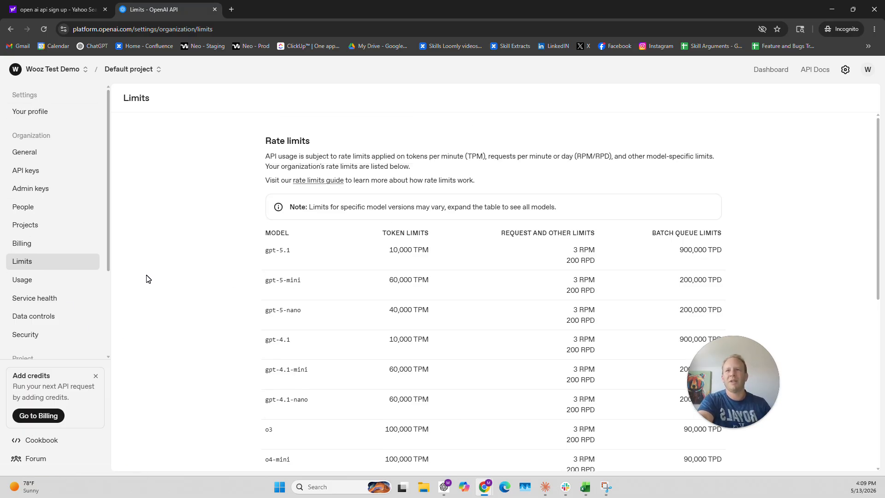
left_click(48, 420)
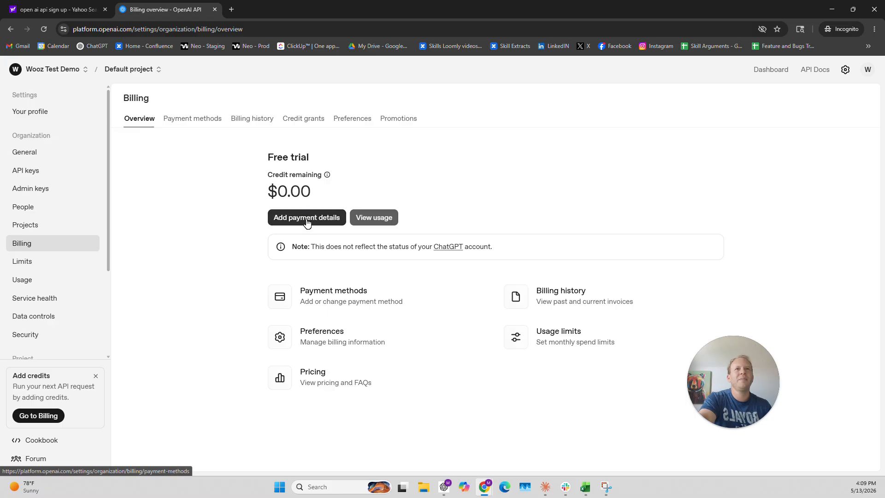
left_click(325, 294)
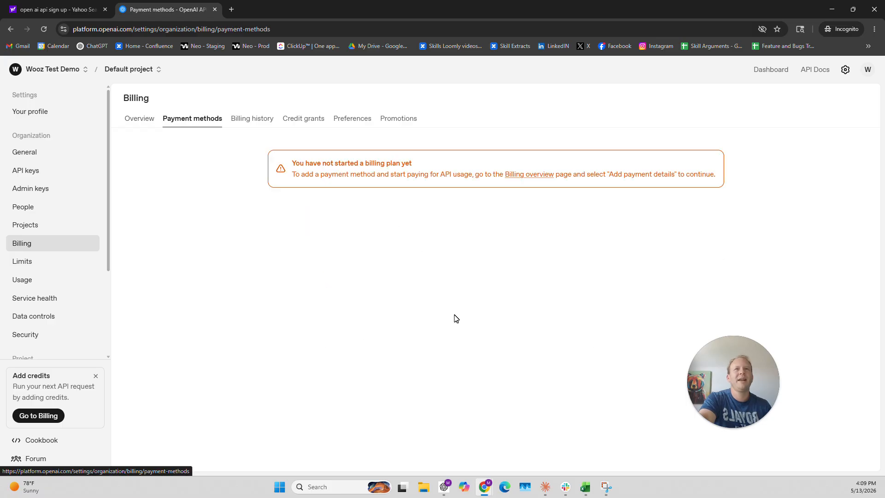
left_click(530, 175)
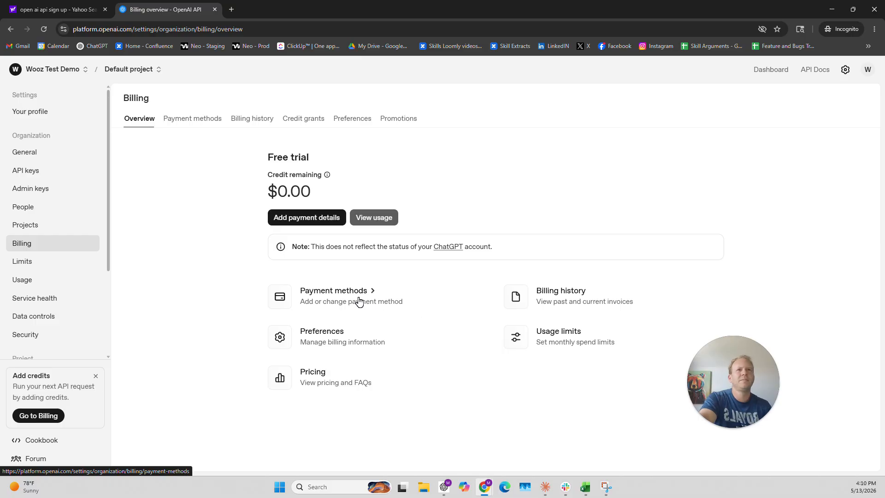
Add payment details for a $10 initial credit purchase, set auto recharge to trigger when the balance drops to $5, and confirm the payment.
left_click(297, 219)
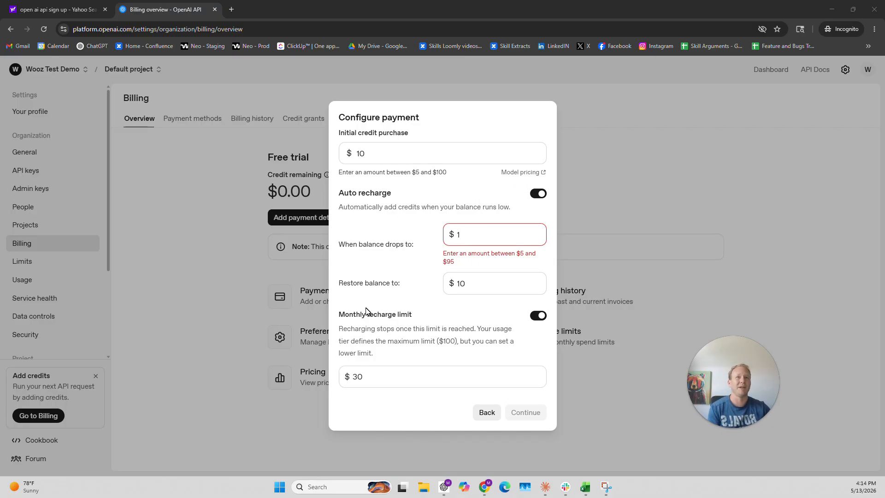
left_click_drag(349, 315, 402, 314)
left_click(406, 339)
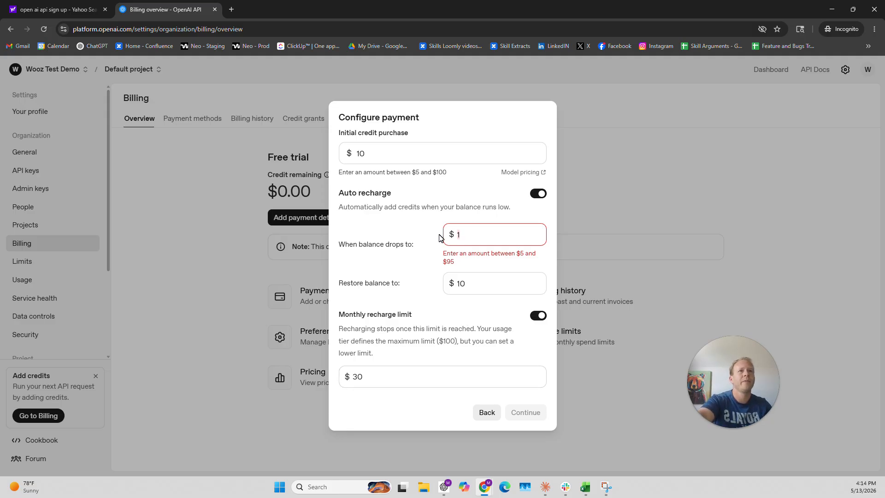
key("BackSpace")
type("5")
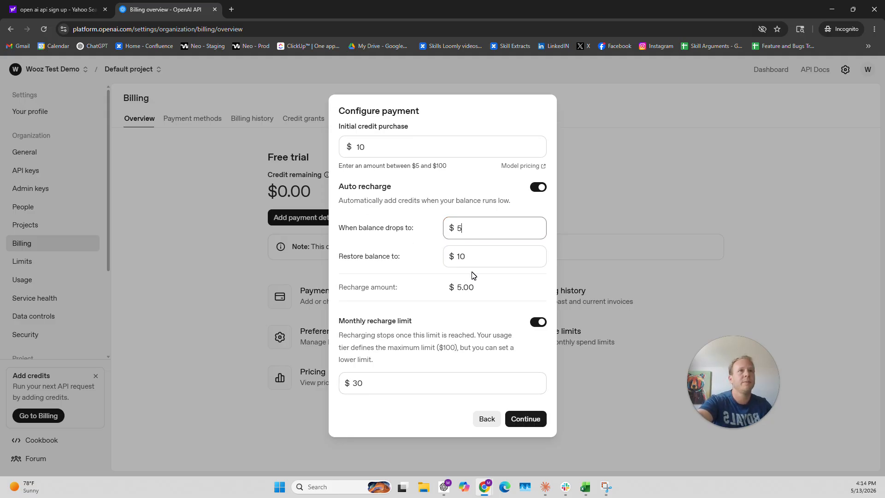
left_click(526, 419)
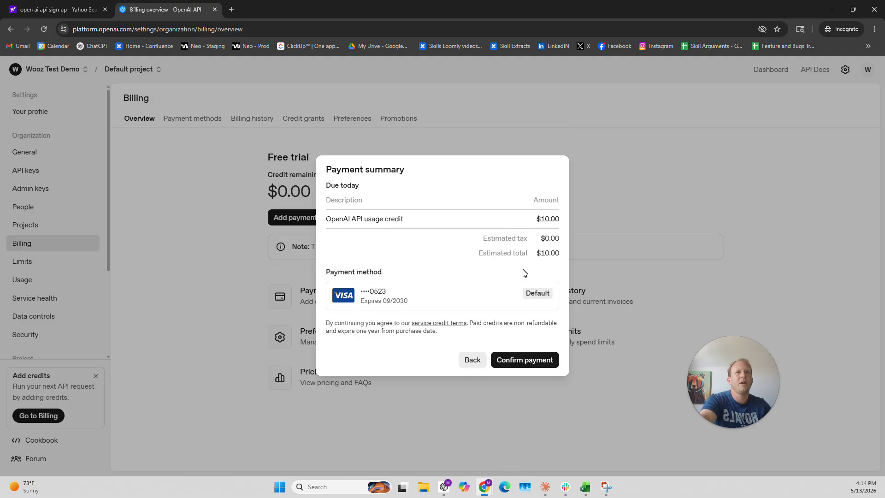
left_click(529, 362)
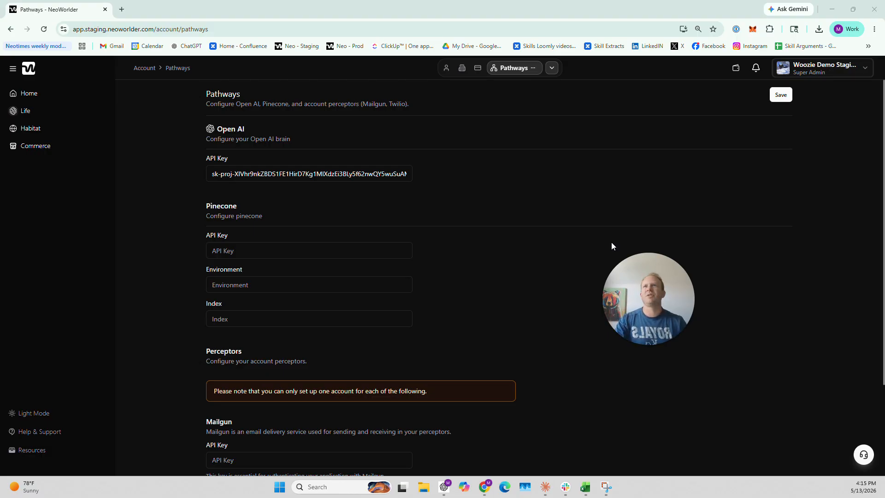
Save the Pathways settings in NeoWorlder again with the Open AI API key in place.
left_click(781, 95)
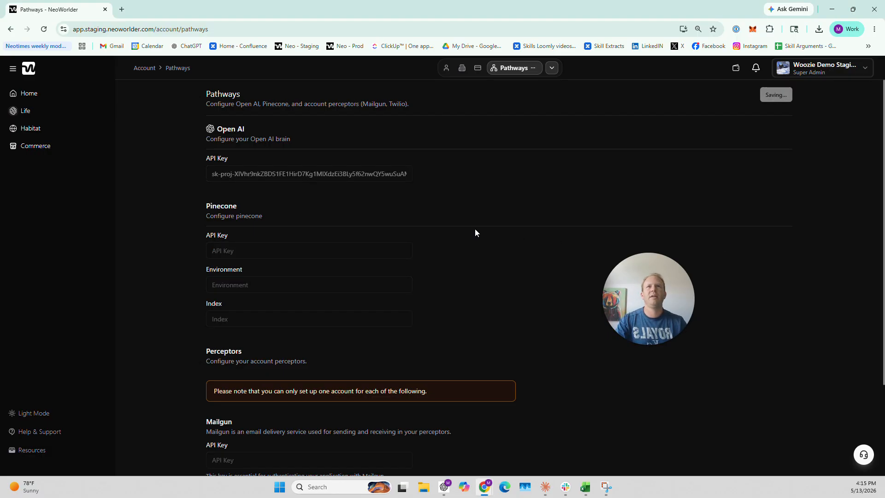